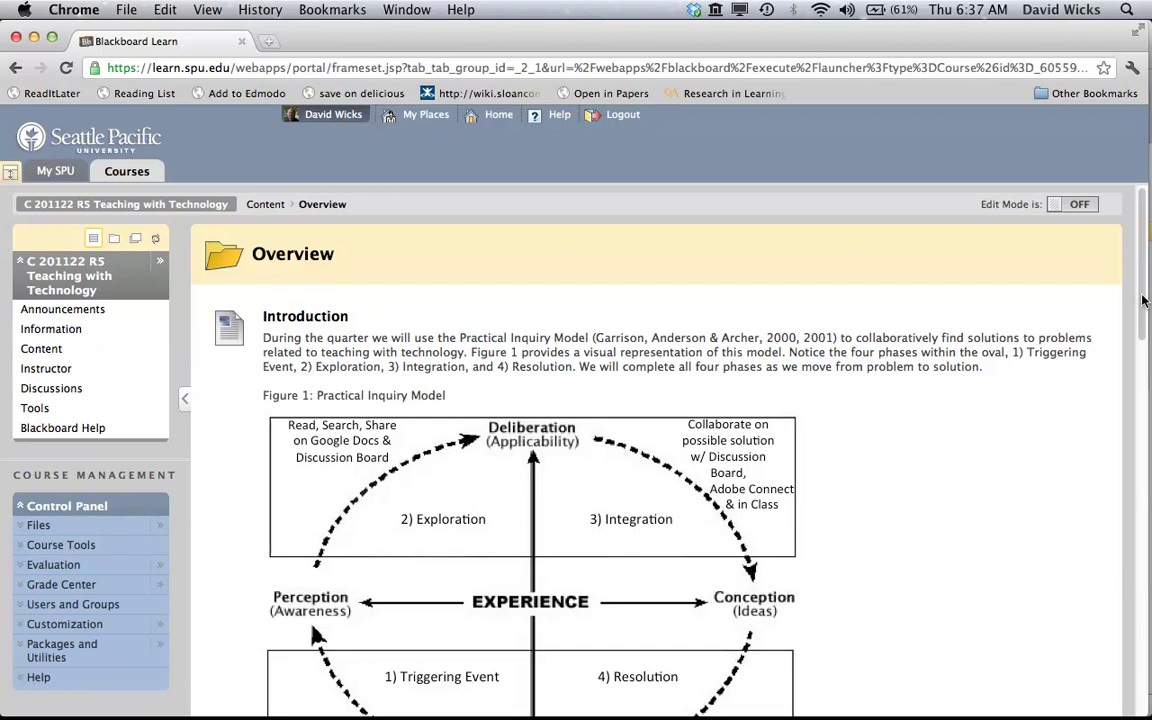
Scroll down the Teaching with Technology Overview page to bring the Resource Sharing link into view
scroll(1143, 300, down, 3)
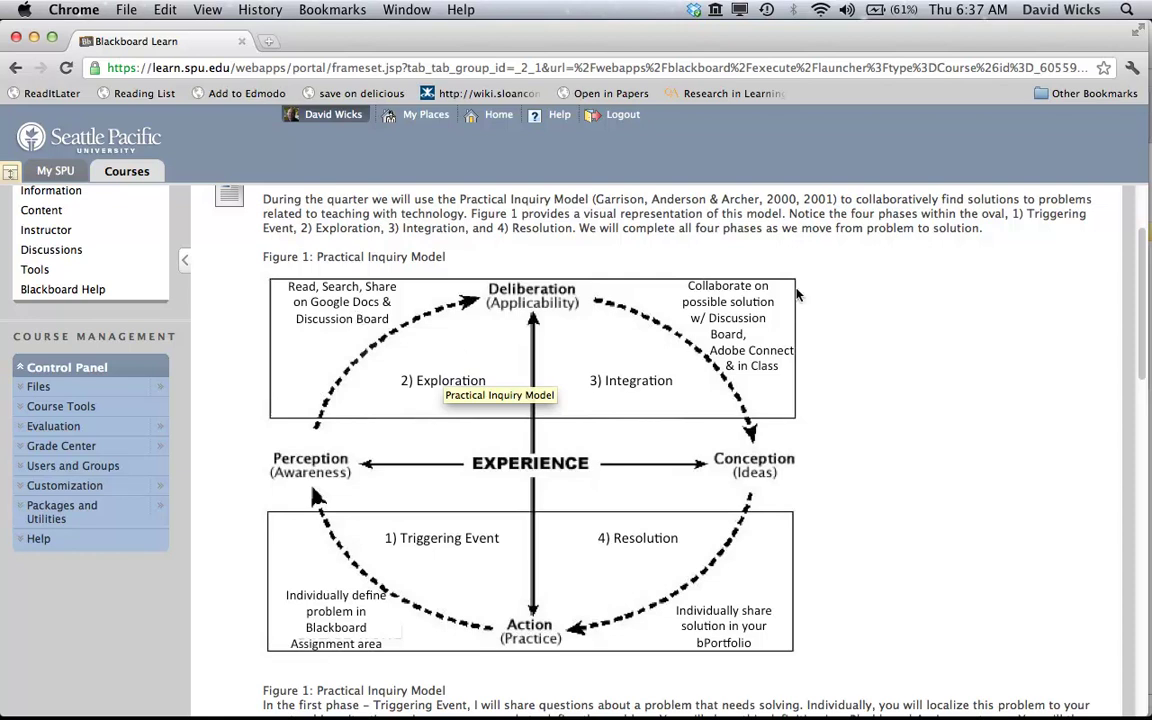
drag(1145, 322, 1145, 282)
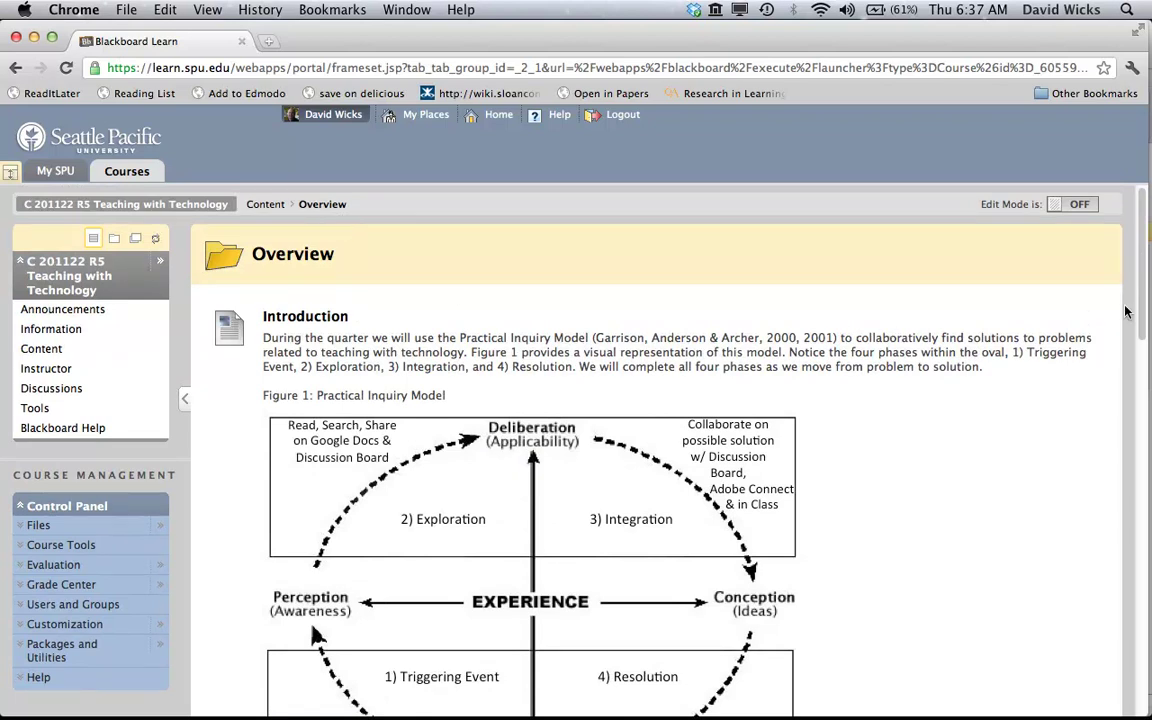
drag(1141, 336, 1147, 546)
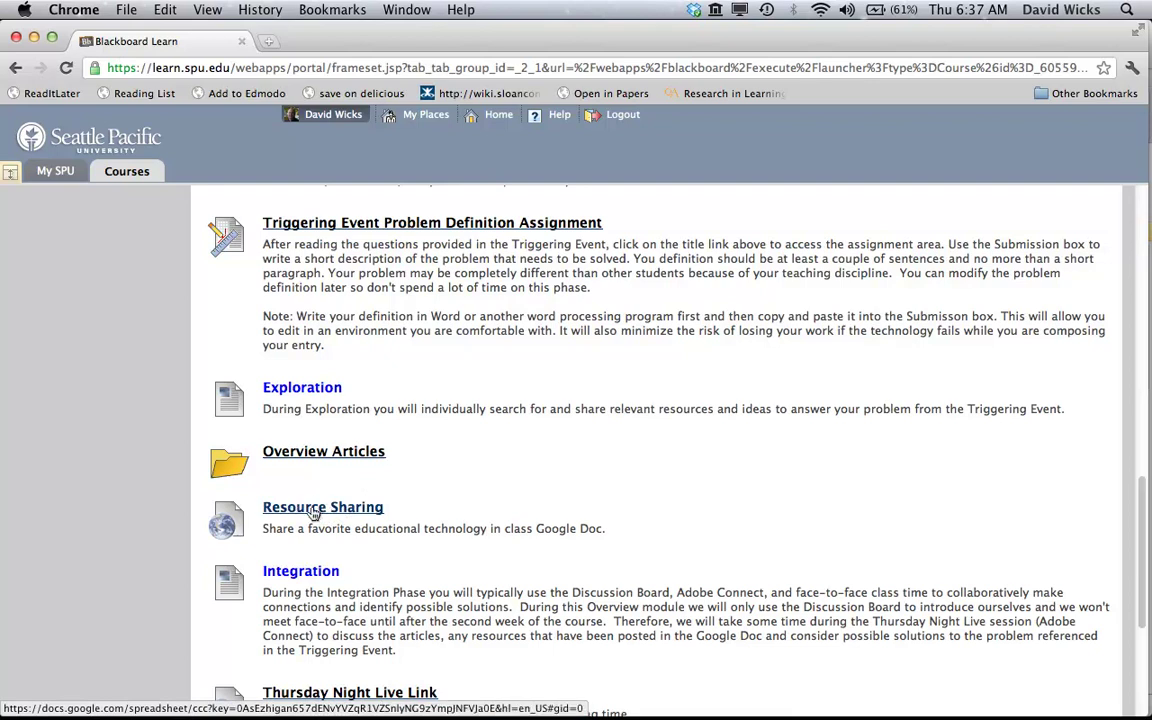
Open the Resource Sharing spreadsheet and enter the date 1/5/2012 in cell A3
click(314, 510)
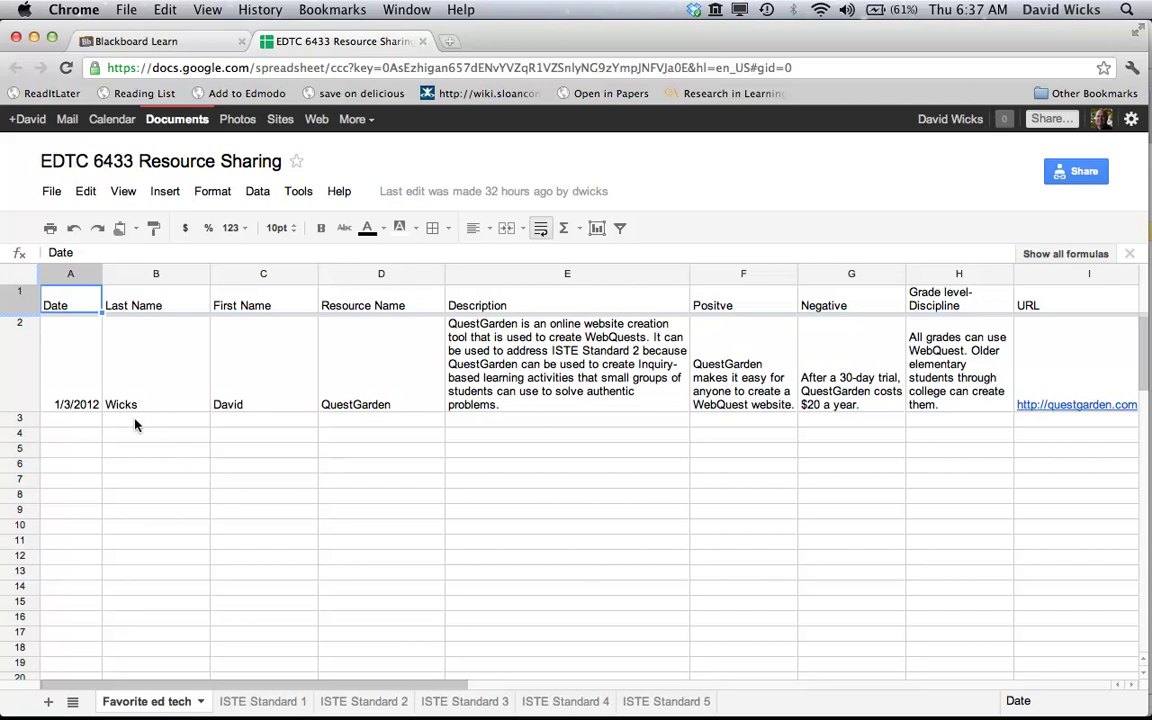
click(72, 424)
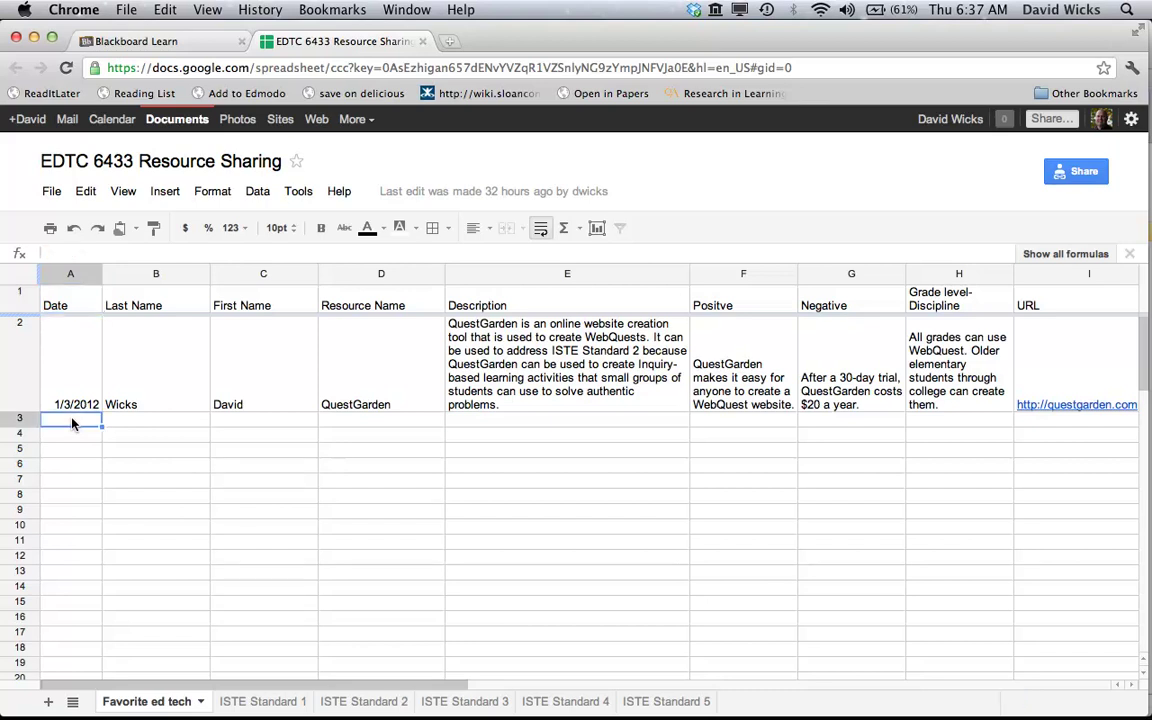
text(1/5)
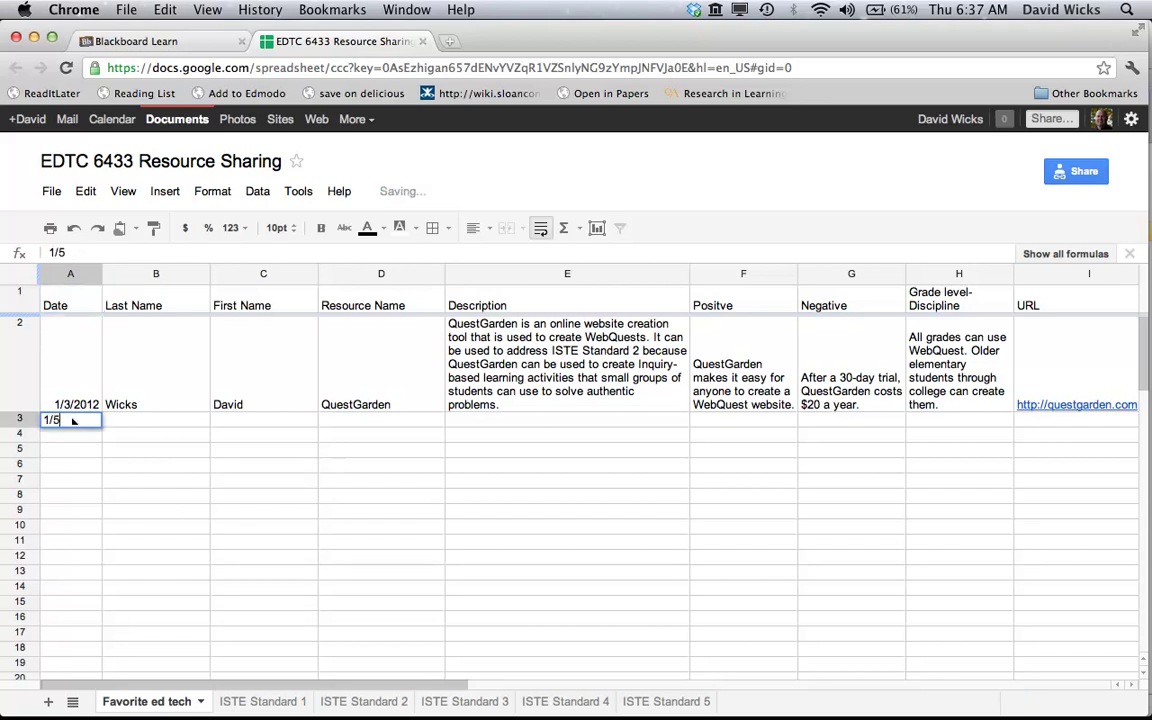
text(/2012)
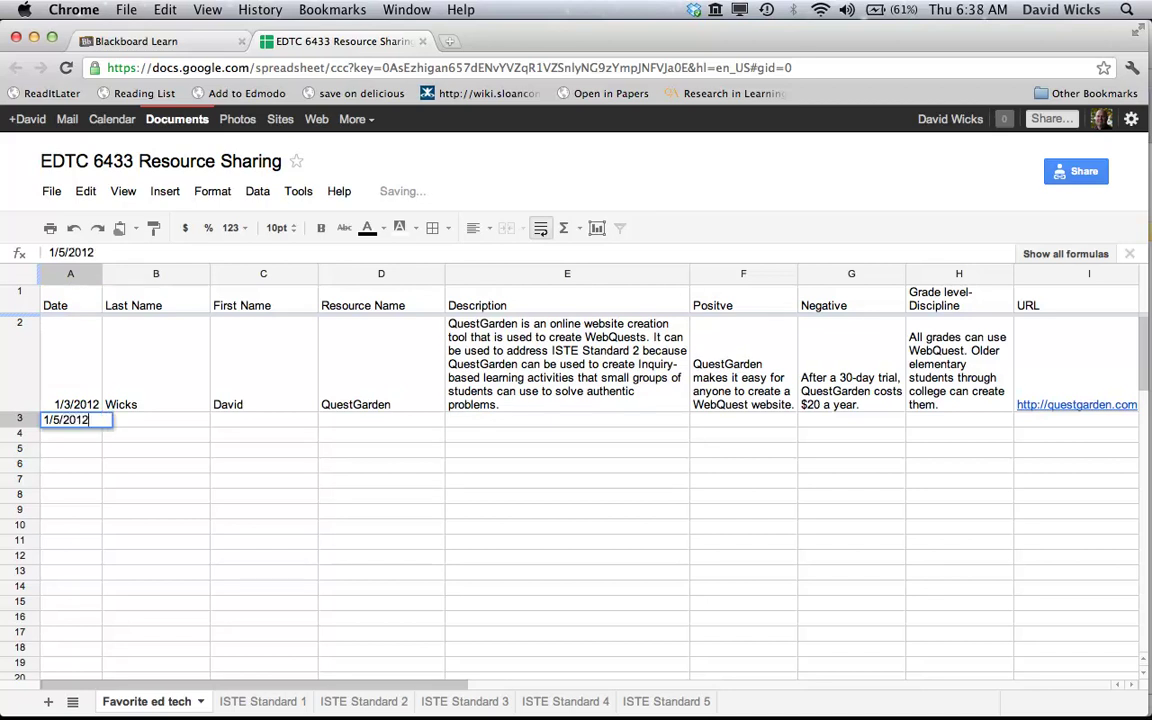
Enter the contributor's last and first names and 'Blackboard' as the resource in row 3
click(152, 424)
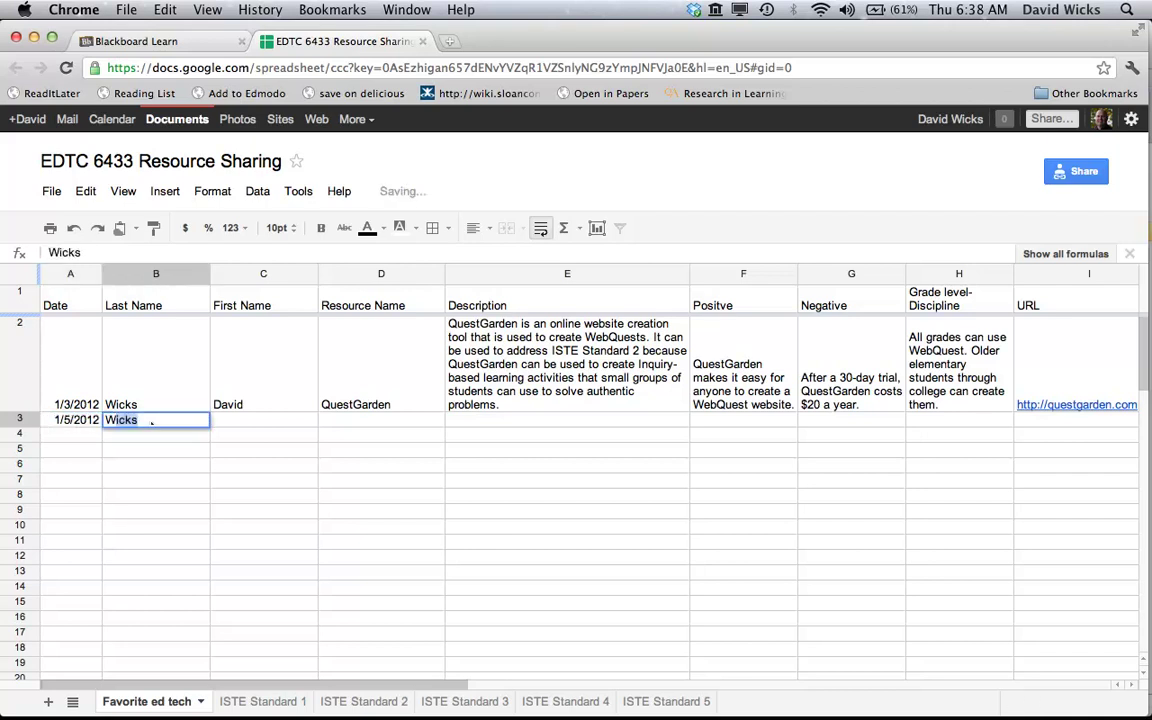
key(Tab)
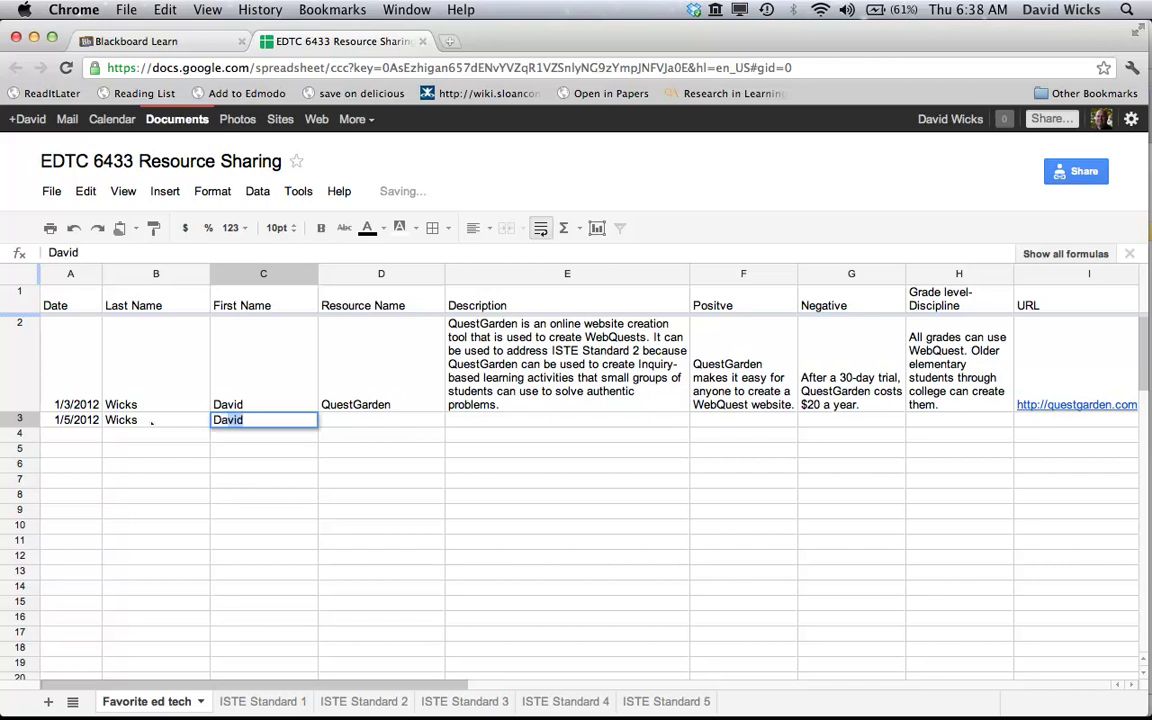
key(Tab)
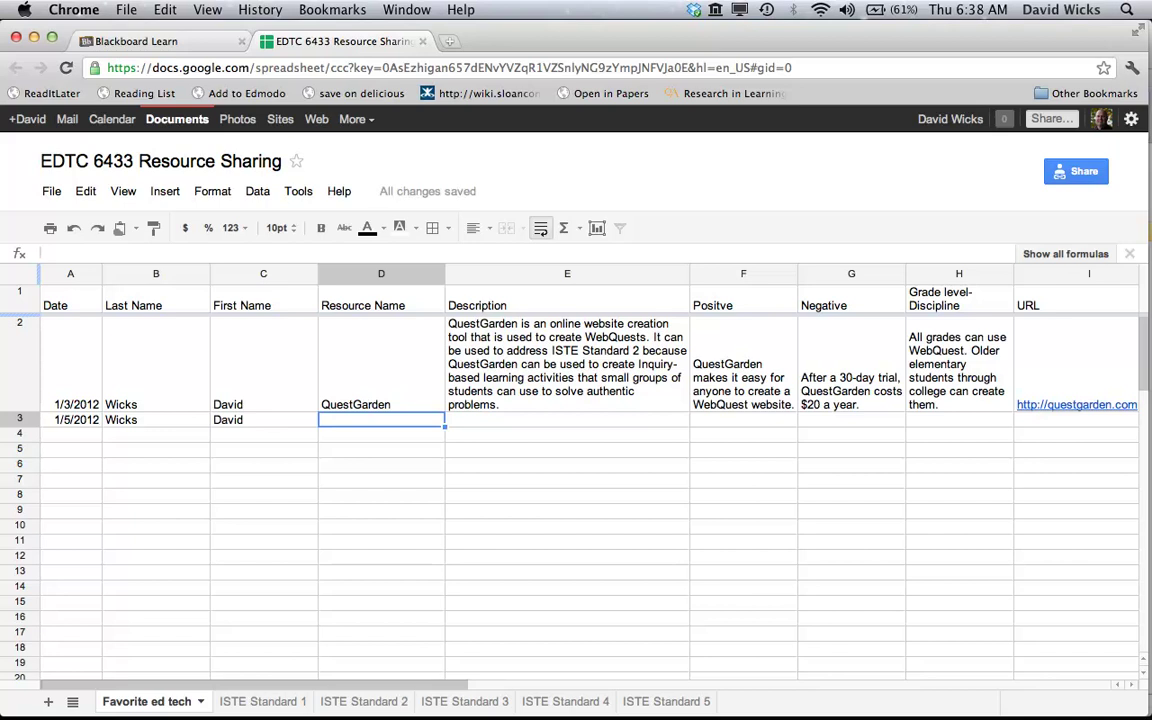
text(Blackboard)
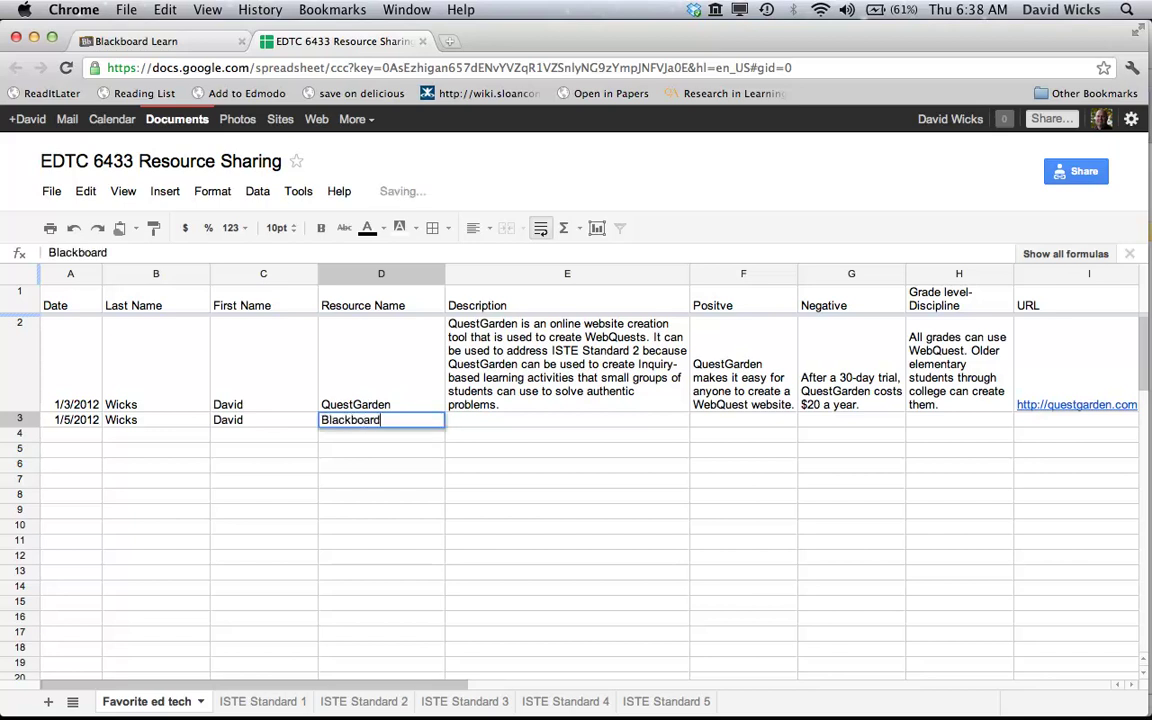
key(Tab)
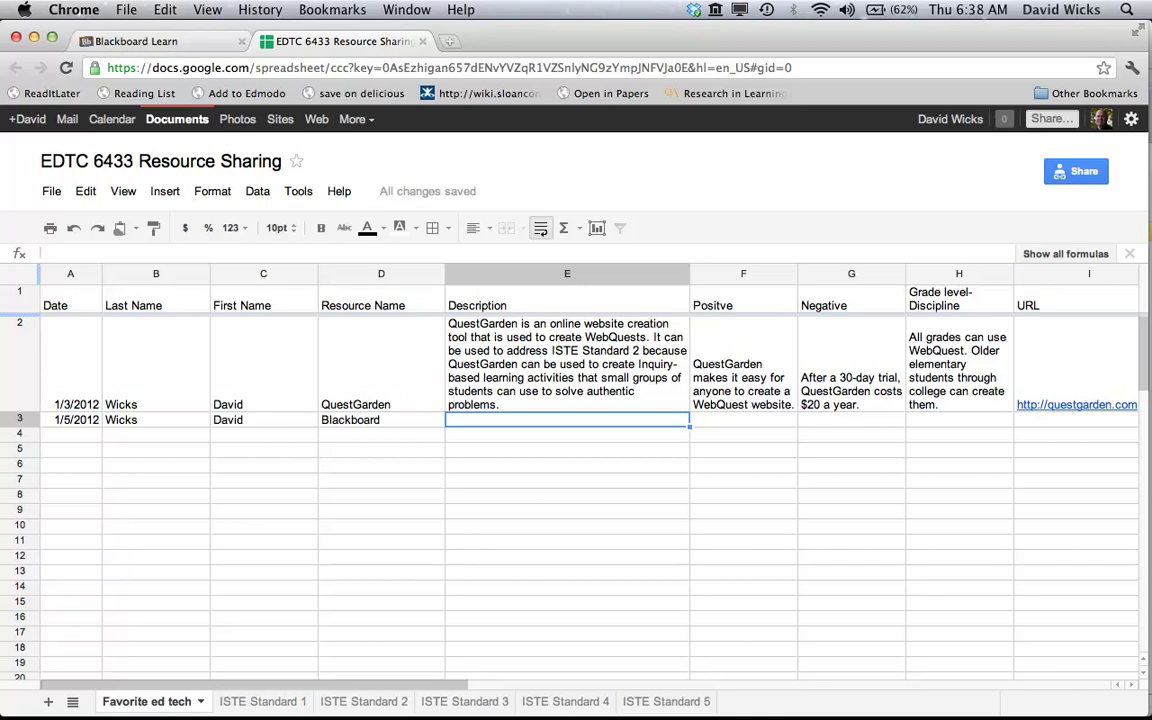
Enter the description 'Blackboard is a learning management system.' in cell E3
text(Blackboard)
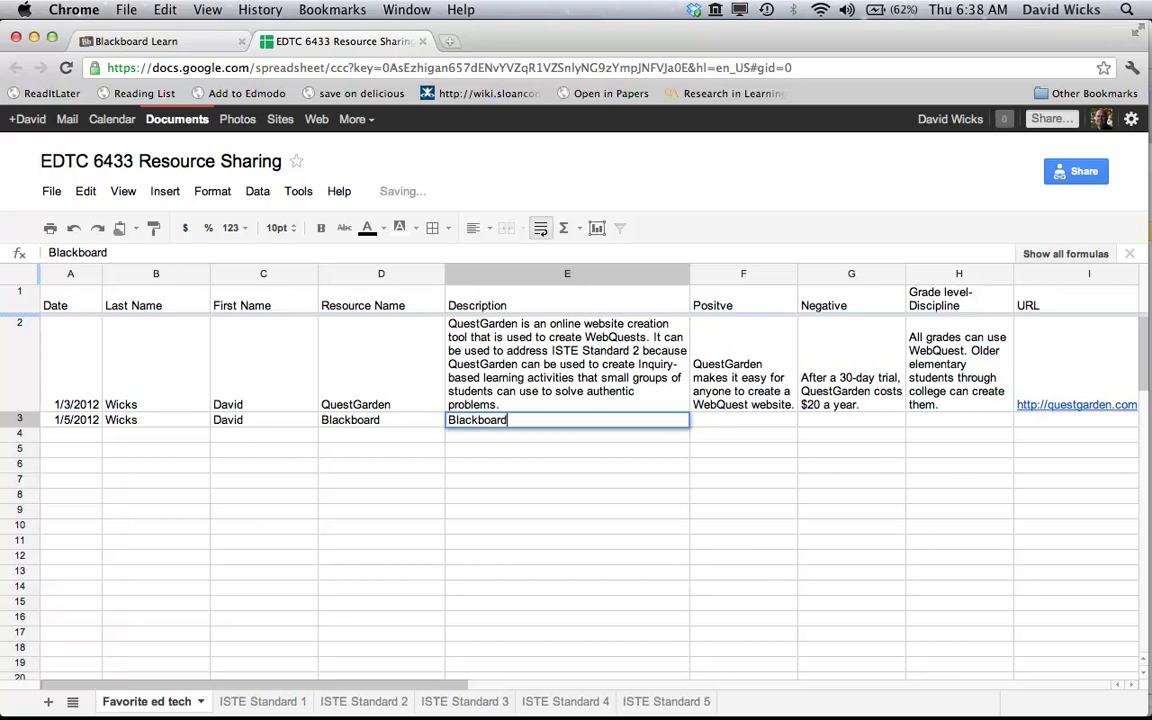
text( is a learning)
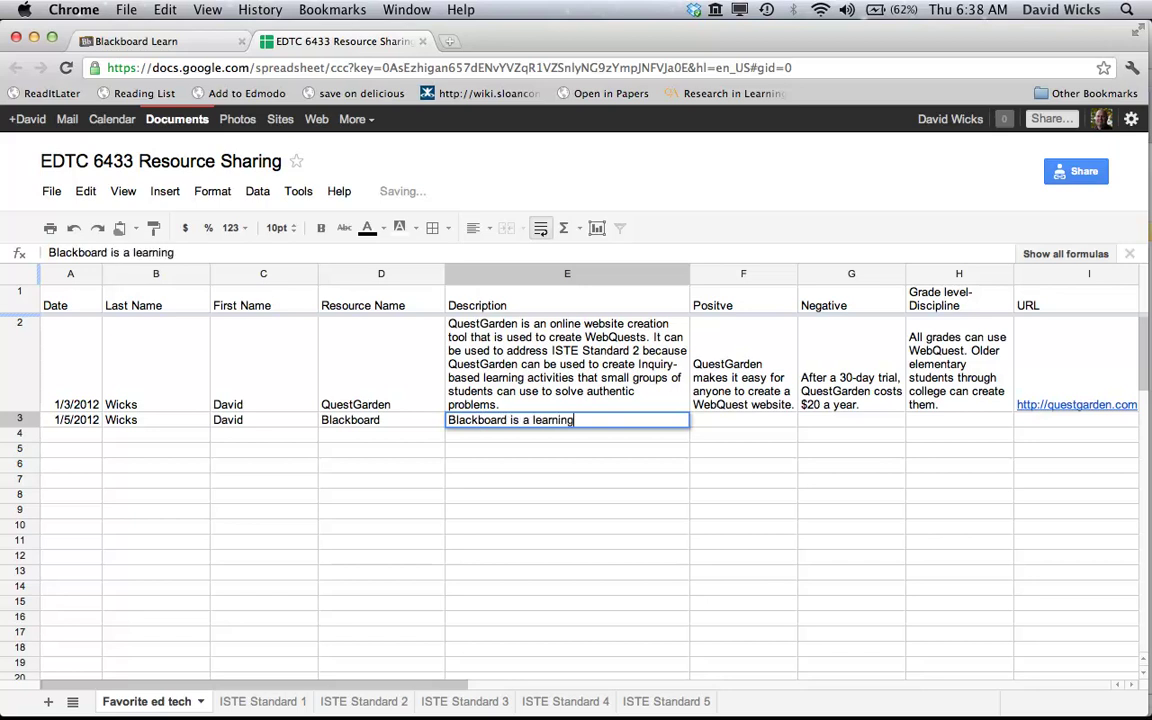
text( management system)
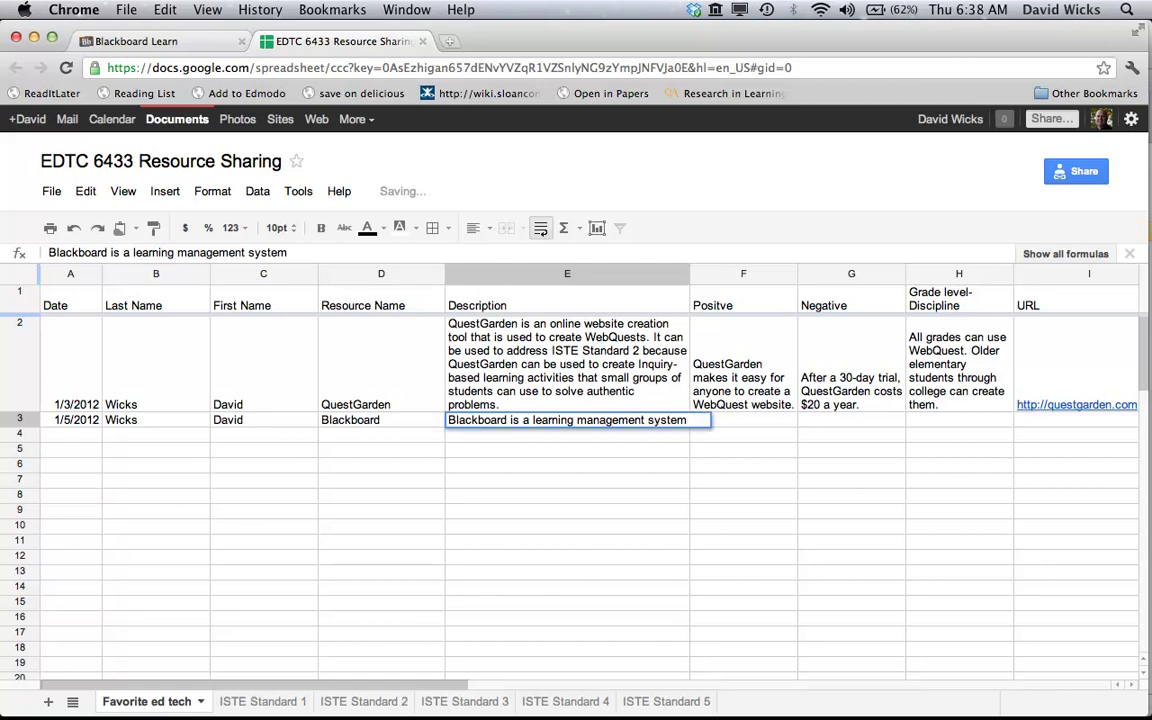
text(.)
Enter positive 'Easy to use.', negative 'Expensive.' and grade level 'All grades can use.' in row 3
key(Tab)
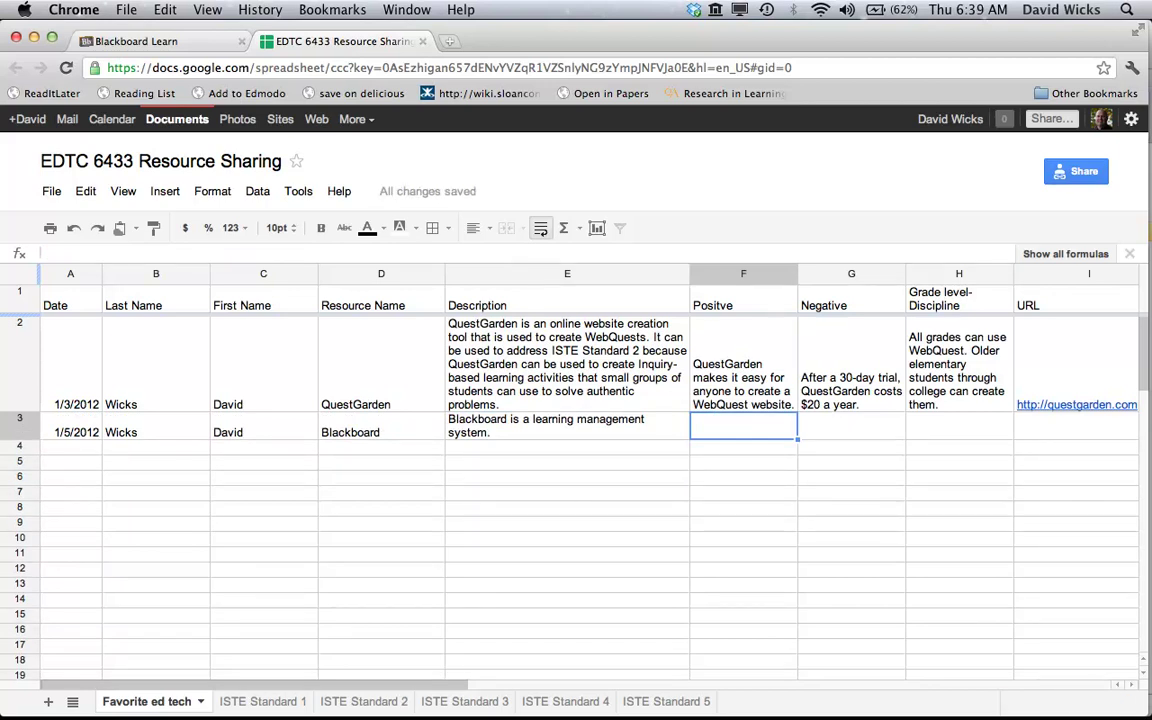
text(Easy )
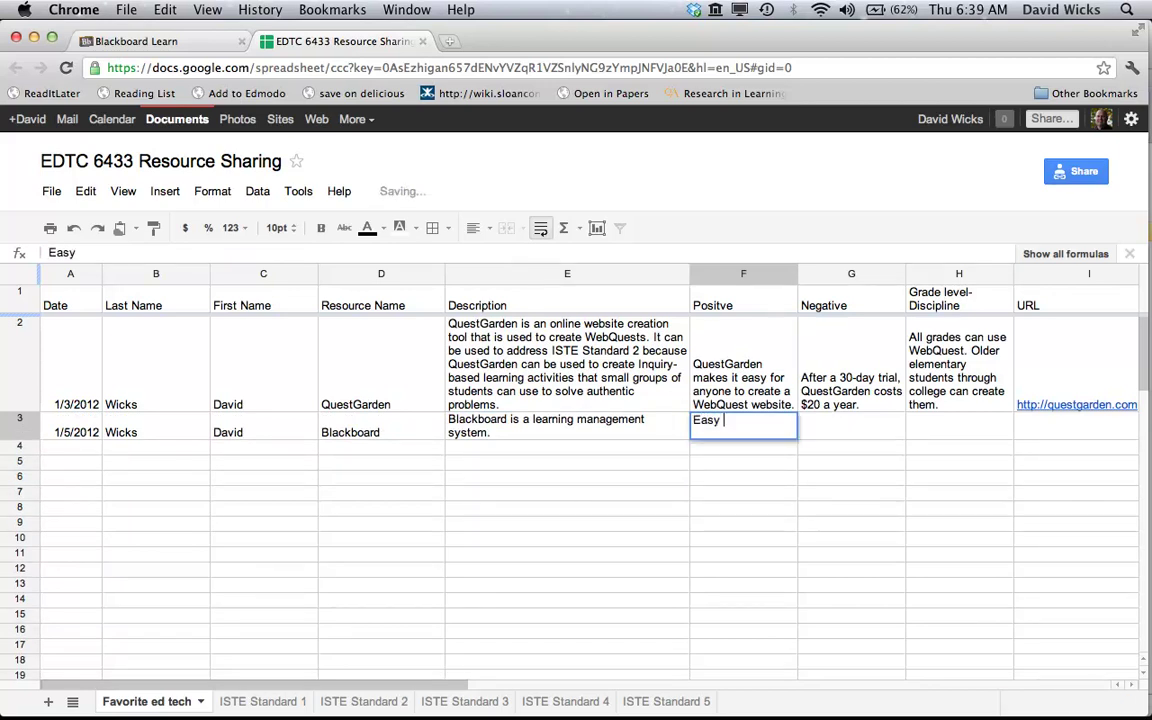
text(to use.)
key(Tab)
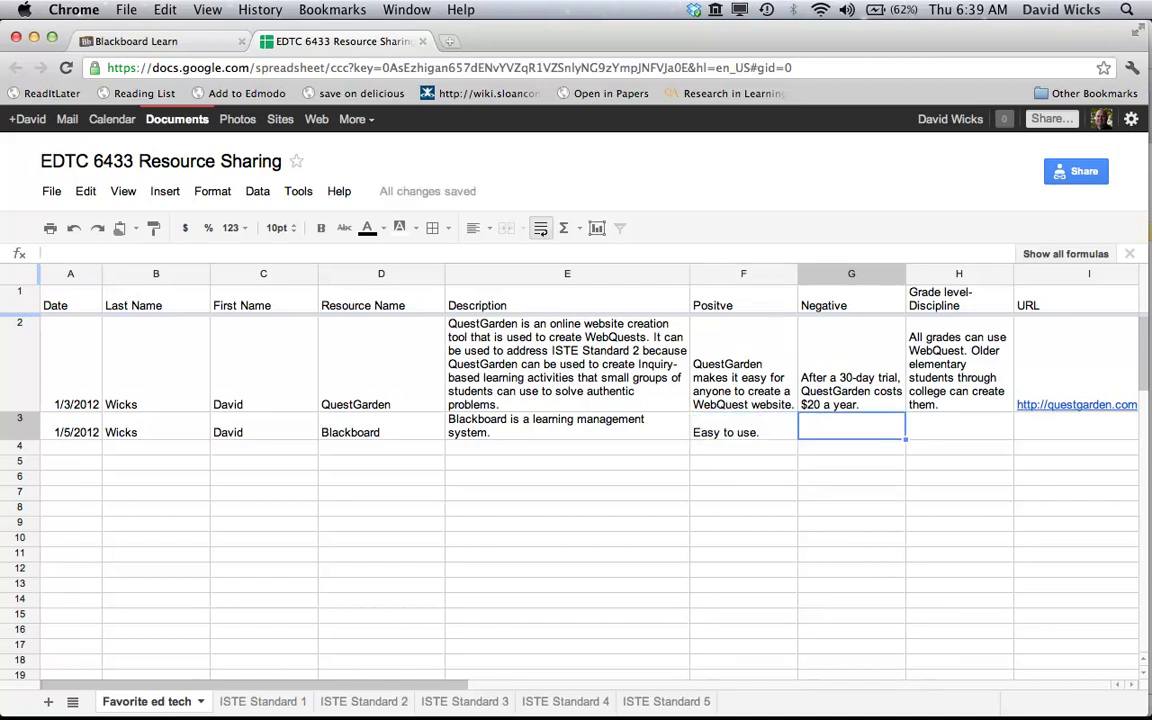
text(Expesi)
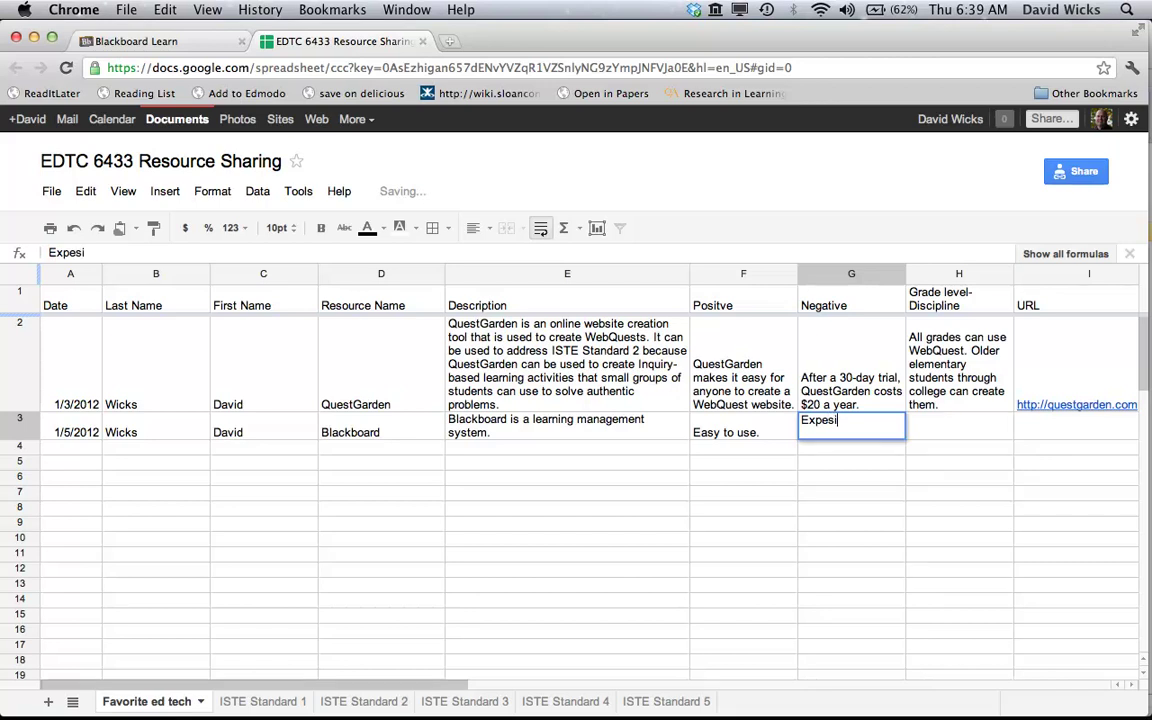
key(BackSpace)
key(BackSpace)
text(nsive.)
key(Tab)
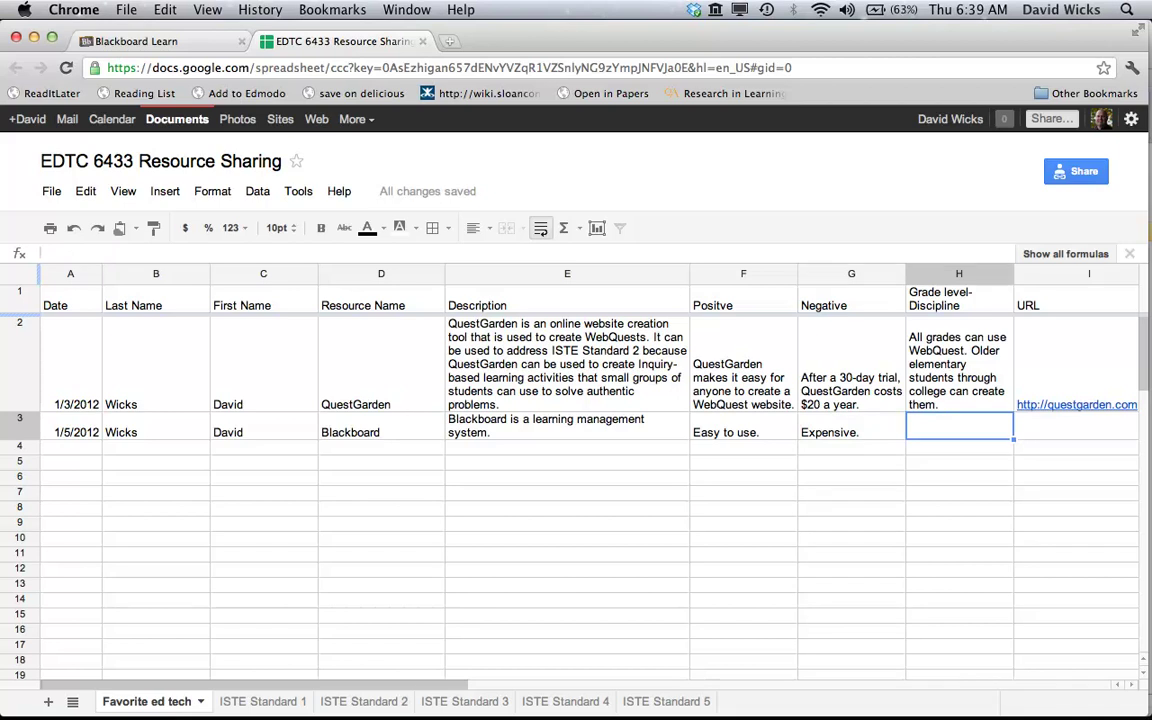
text(All g)
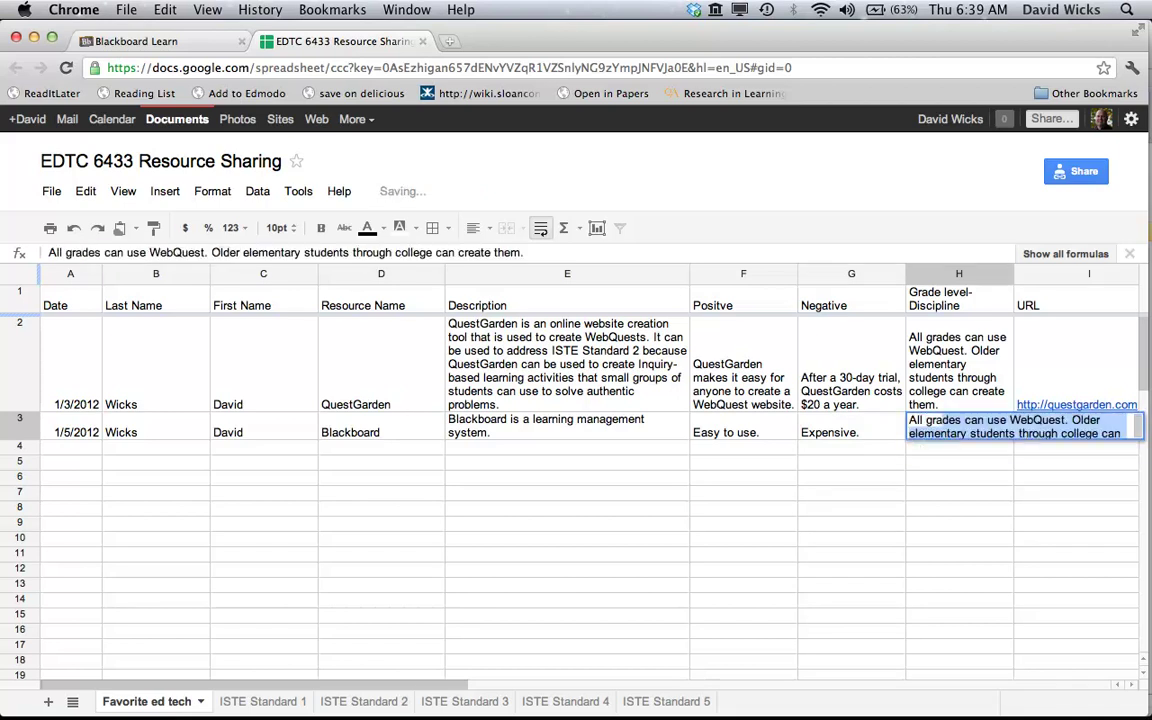
text(rades ca)
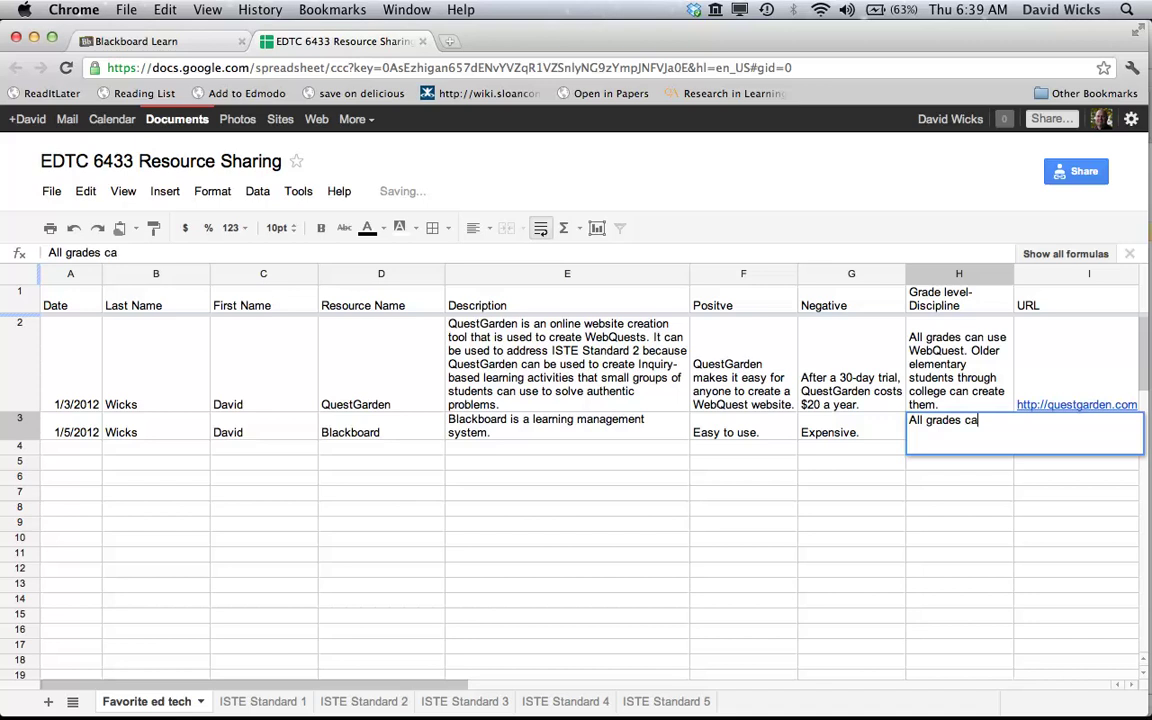
text(n use.)
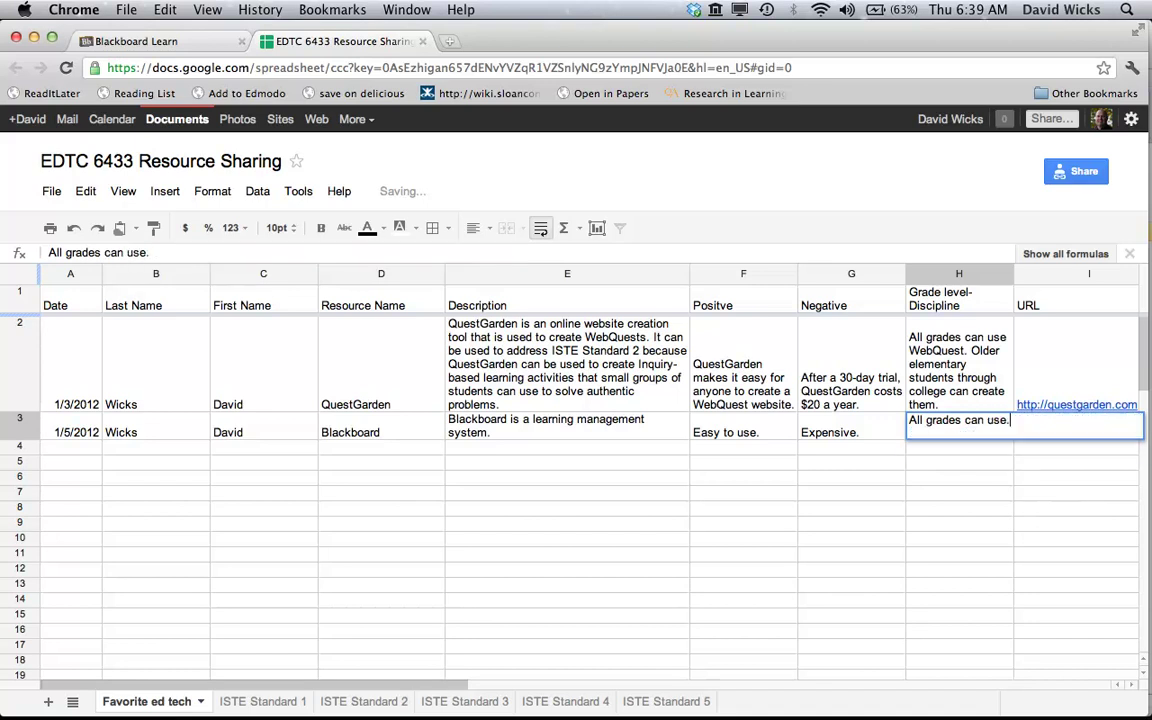
key(Tab)
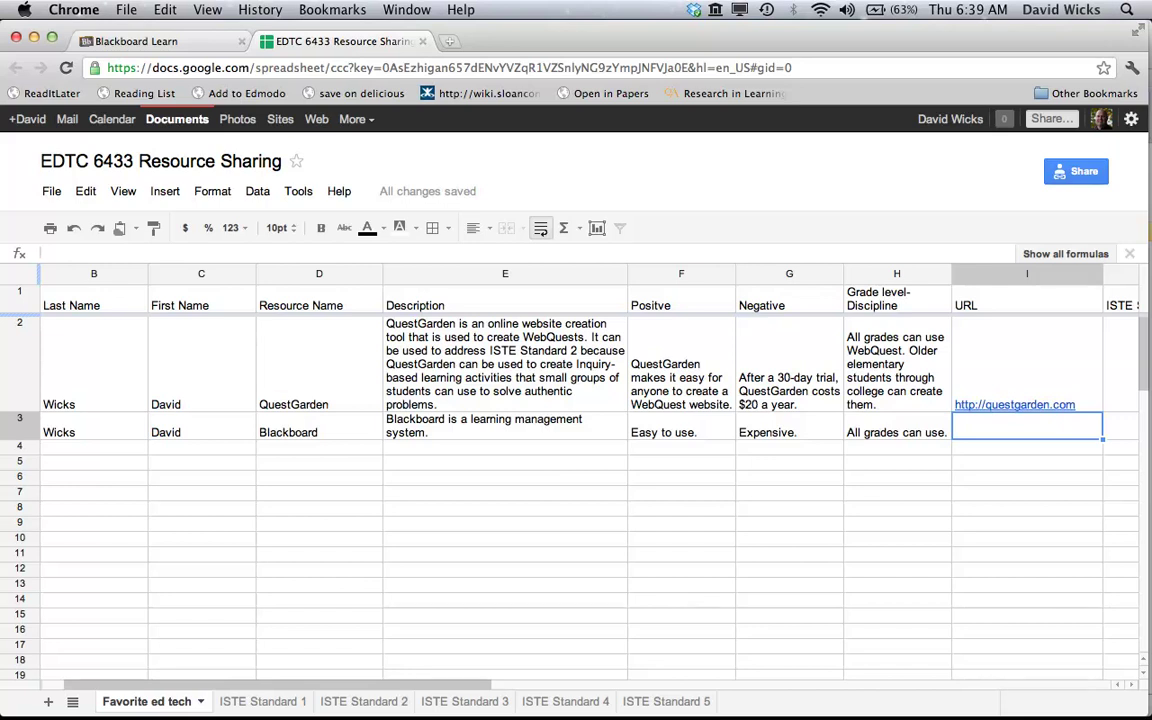
text(ht)
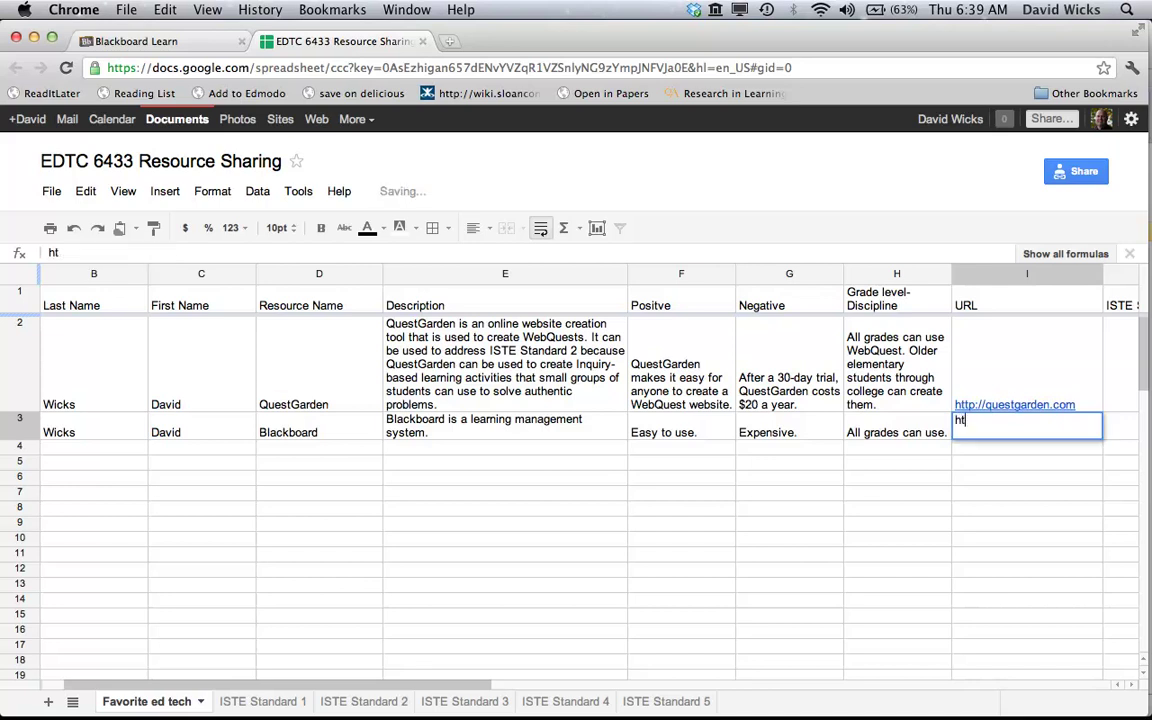
text(tp://)
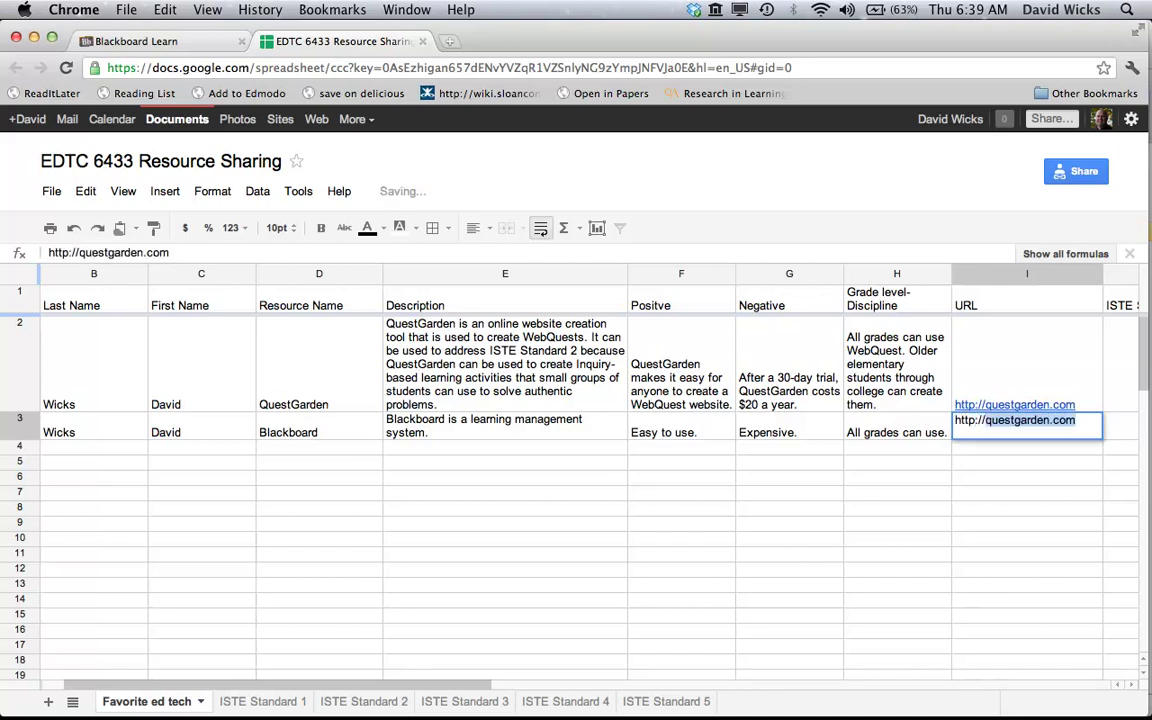
text(blackb)
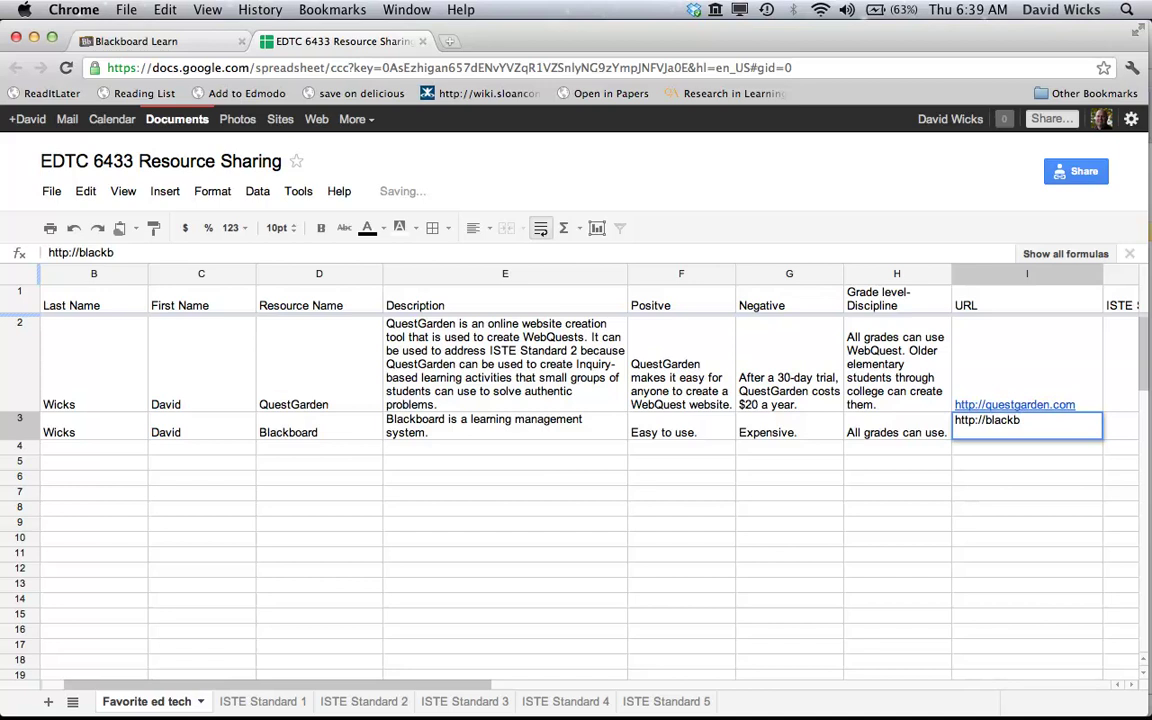
text(oard.com)
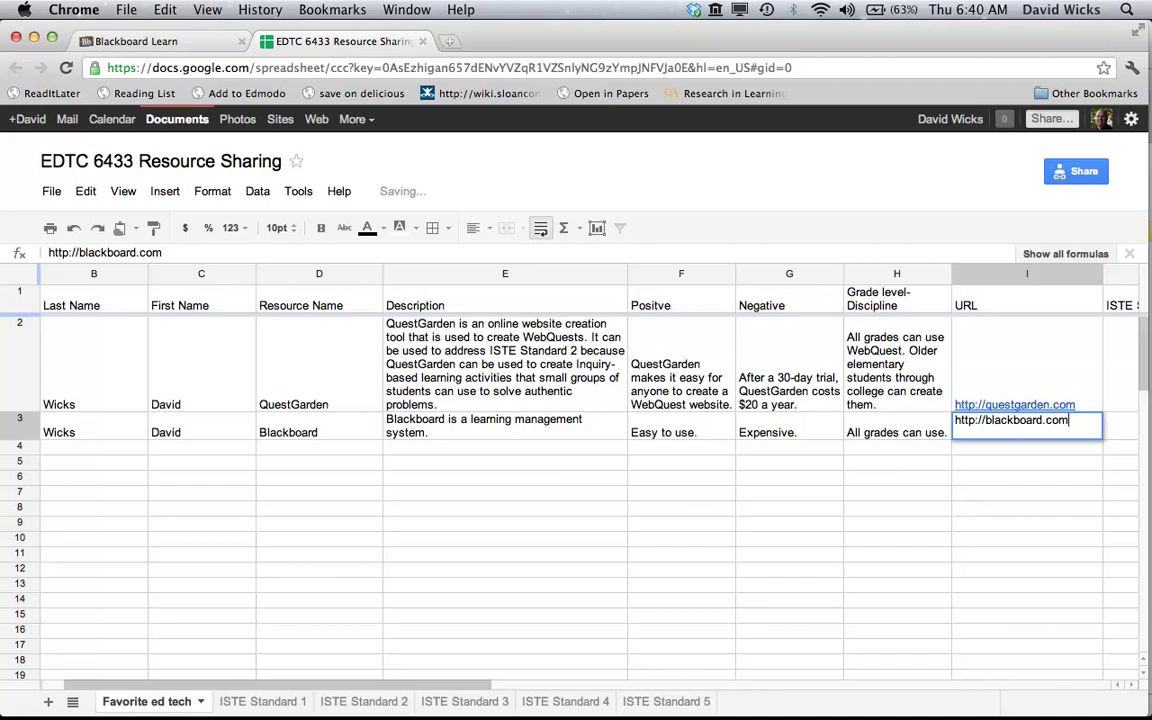
key(Tab)
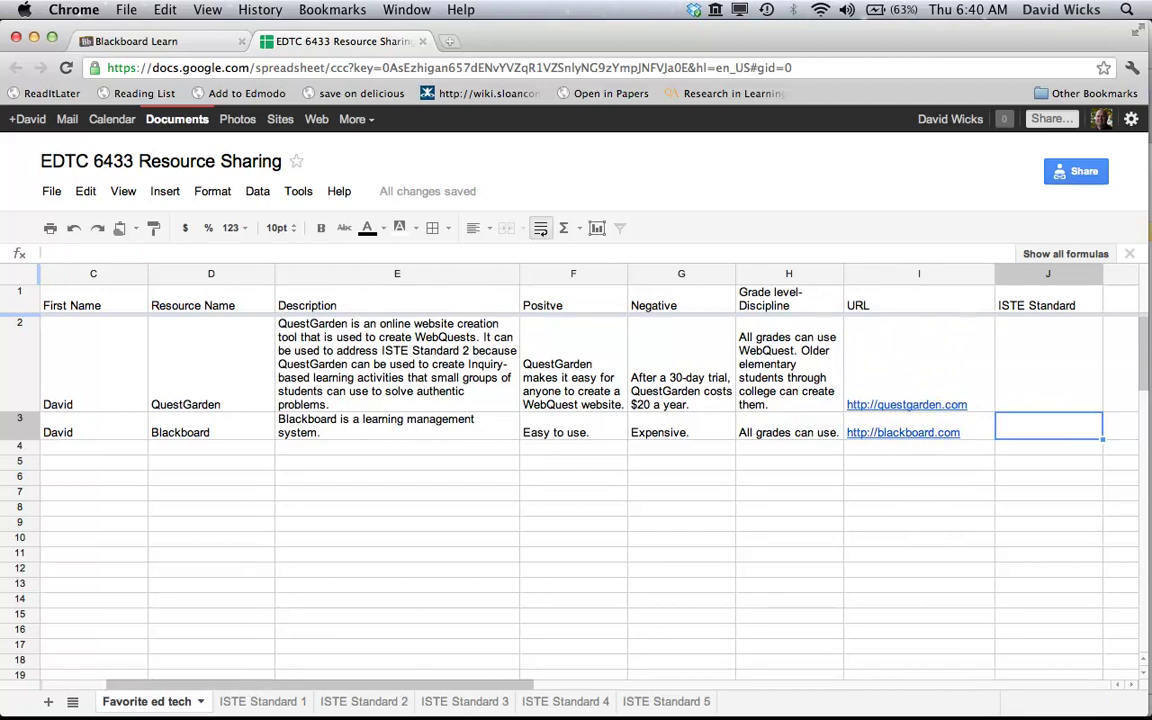
text(St)
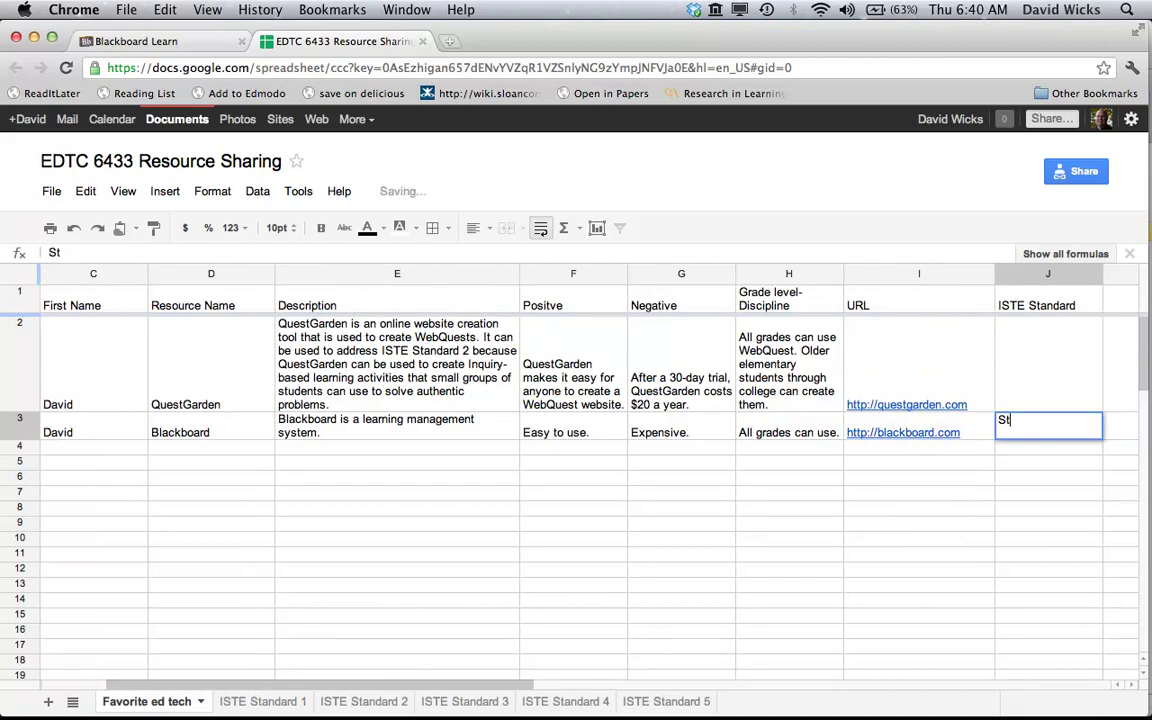
key(BackSpace)
key(BackSpace)
text(ISTE St)
key(BackSpace)
key(BackSpace)
text(Standard 3)
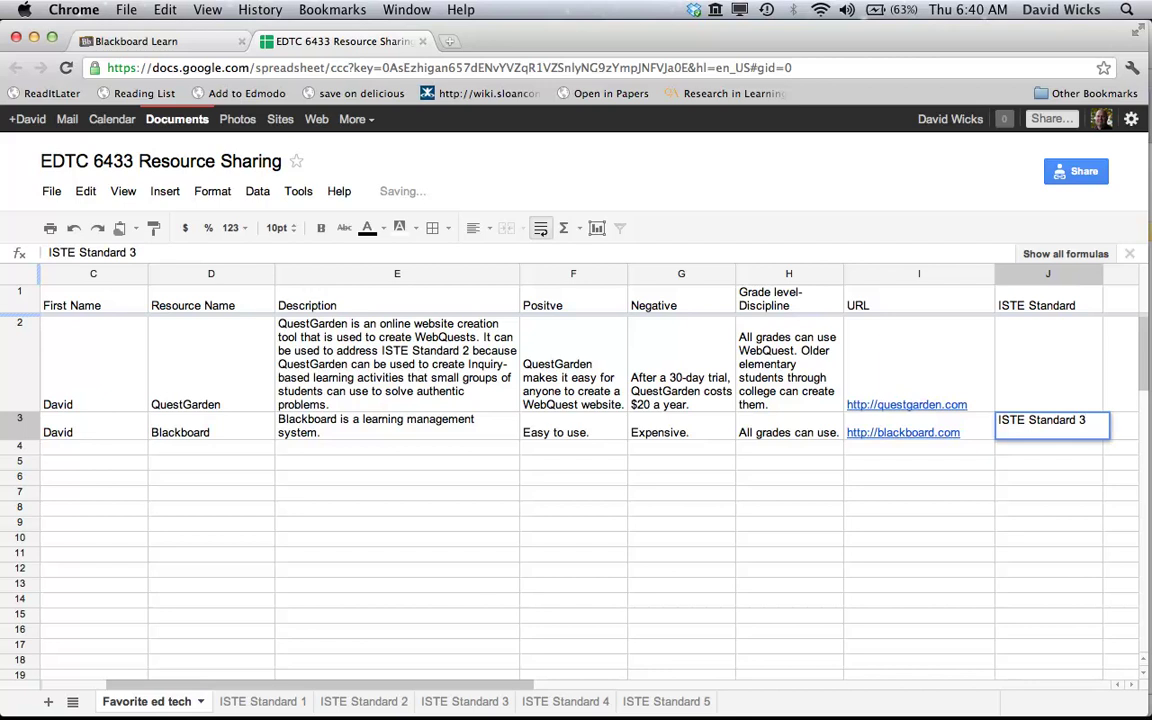
key(Tab)
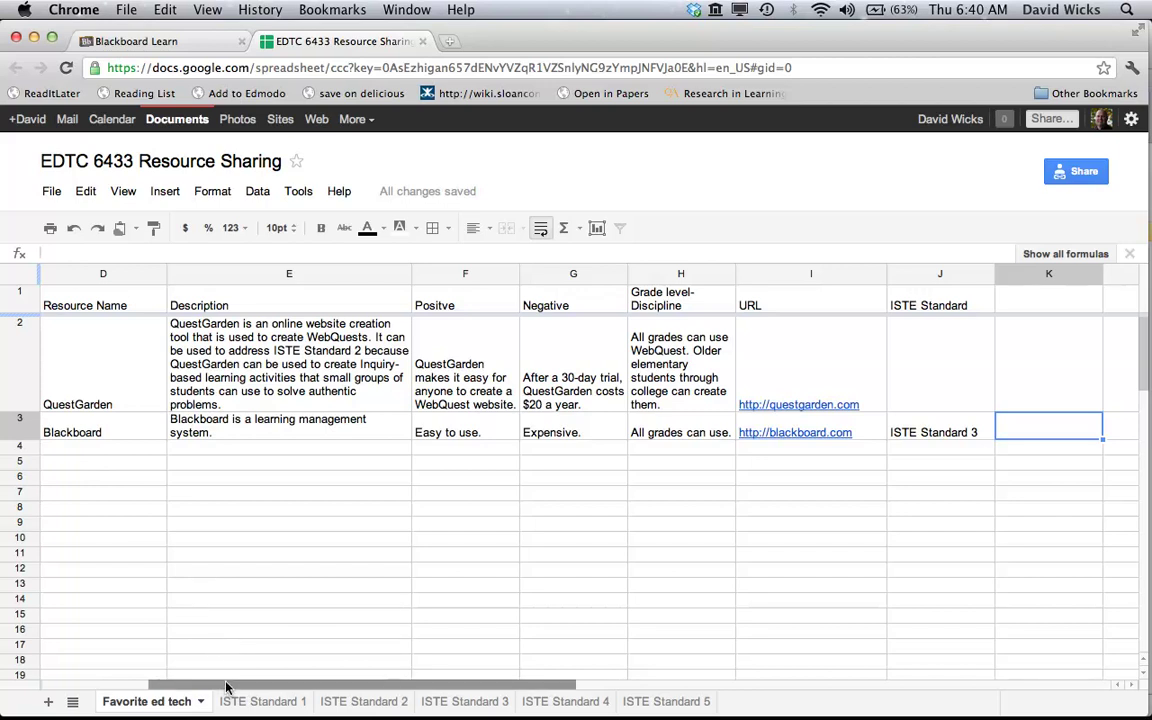
drag(208, 685, 148, 684)
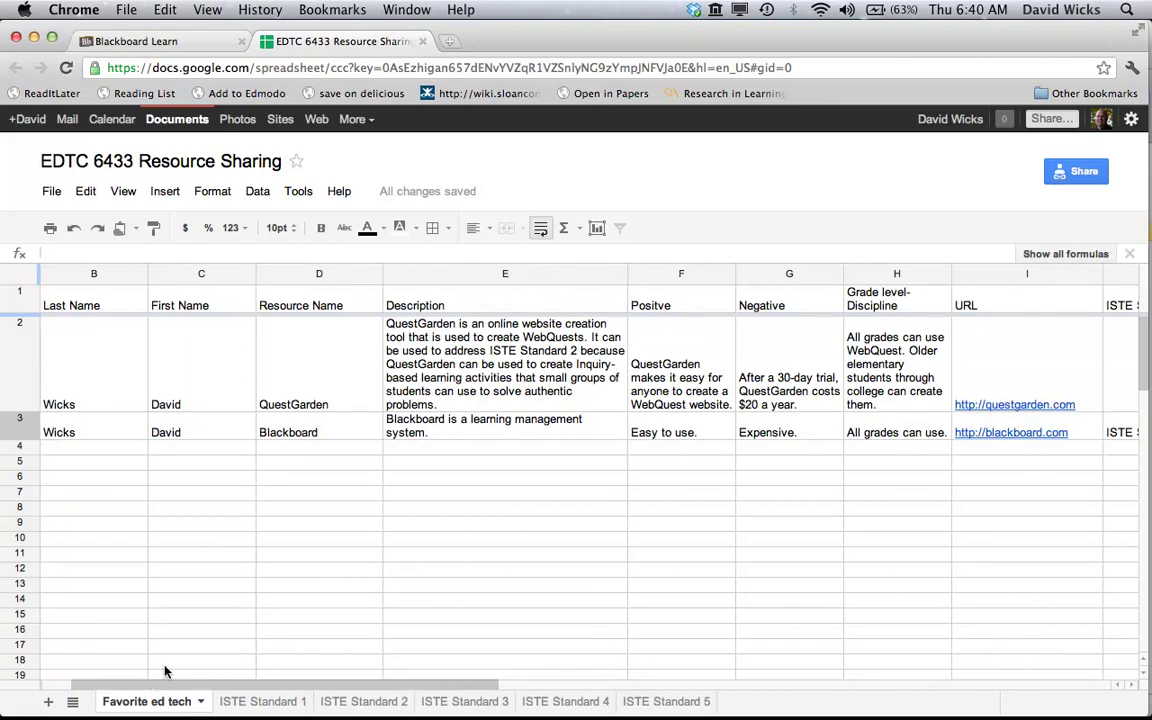
Close the spreadsheet's browser tab to return to the Blackboard course Overview page
click(423, 43)
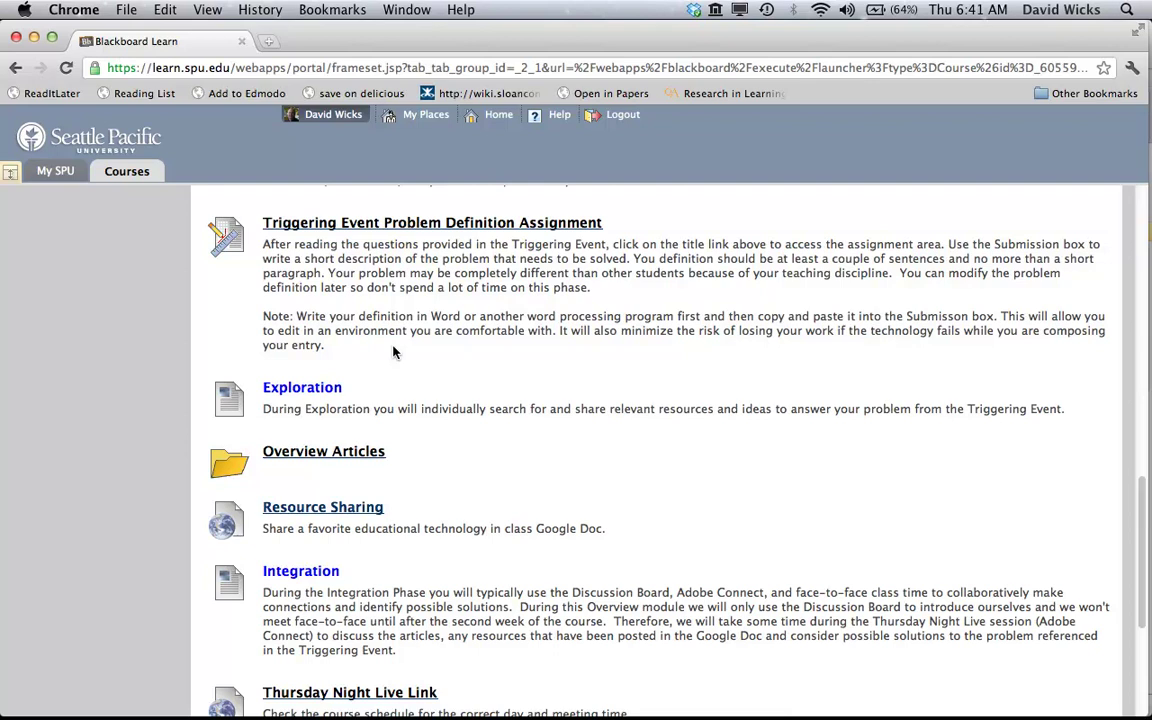
Reopen the Resource Sharing spreadsheet from the course page to view the completed Blackboard row
click(332, 506)
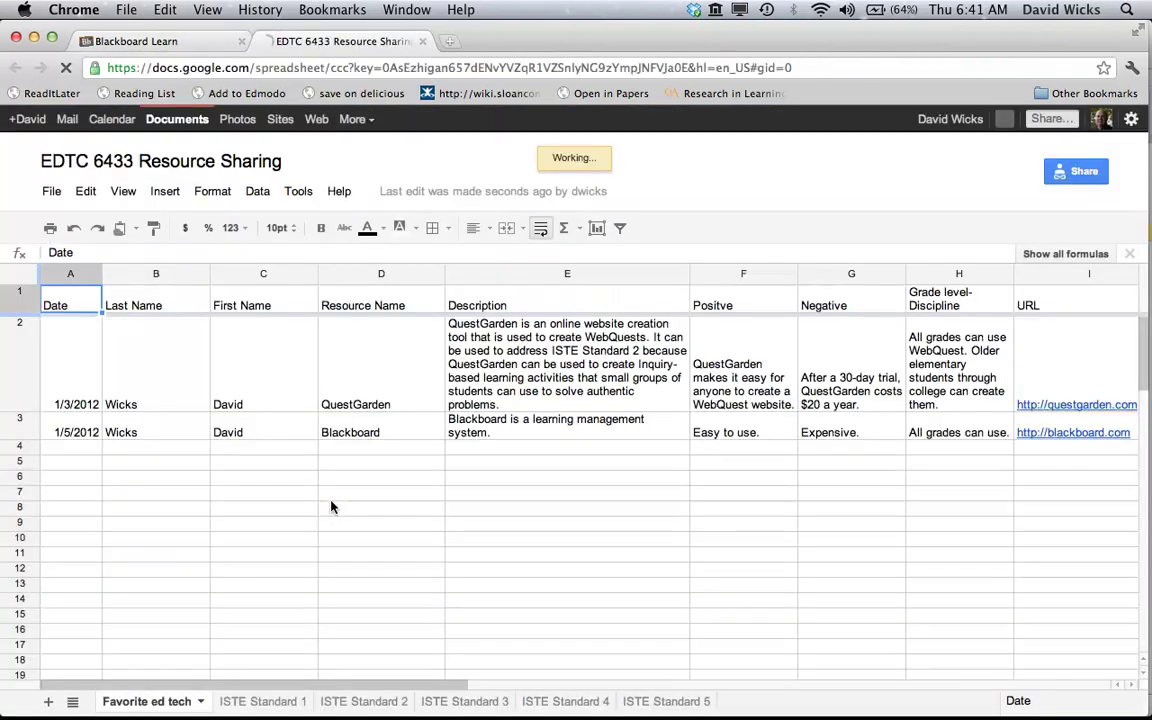